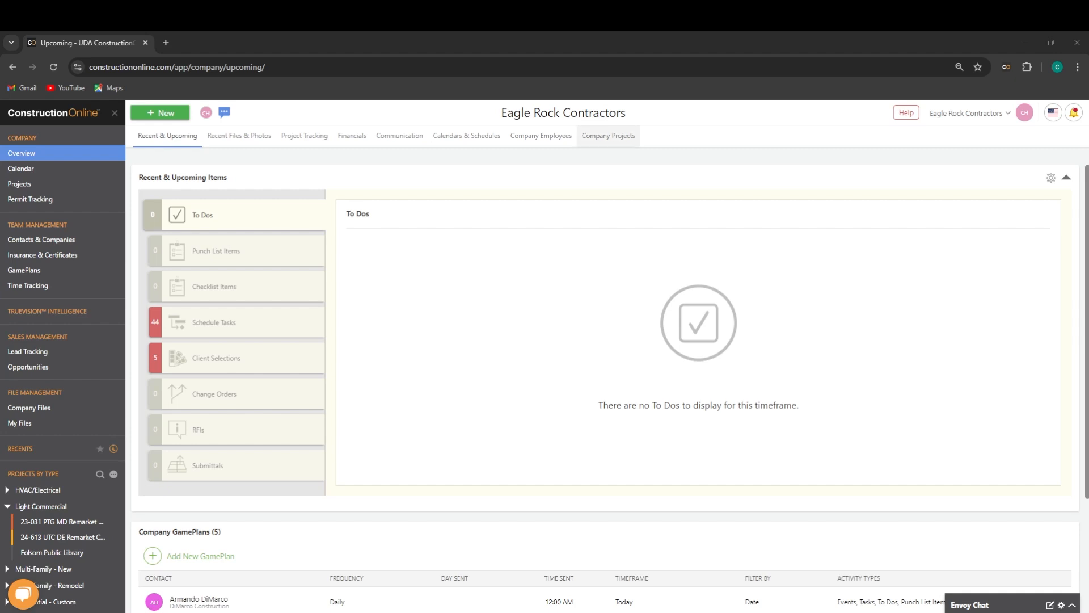
# - Open the Company Projects list and review the available project filters
pyautogui.click(602, 139)
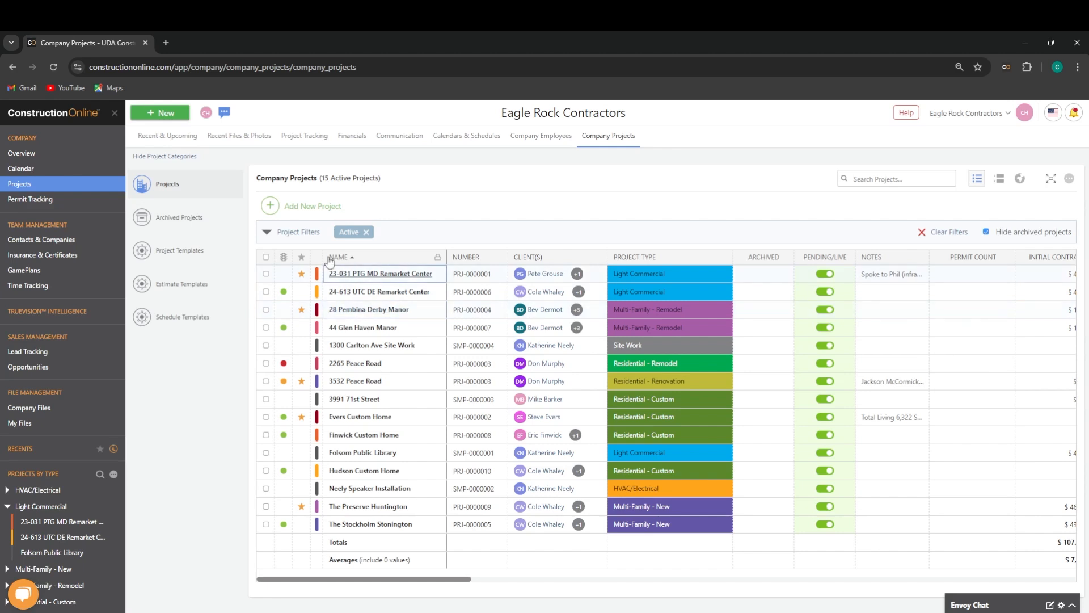
pyautogui.click(268, 232)
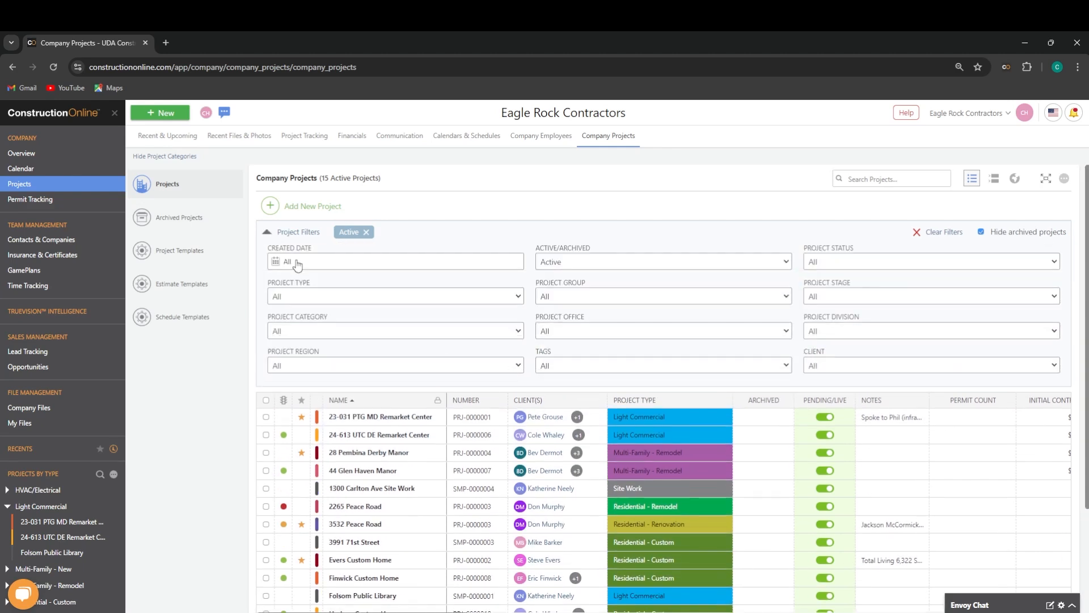
pyautogui.click(269, 235)
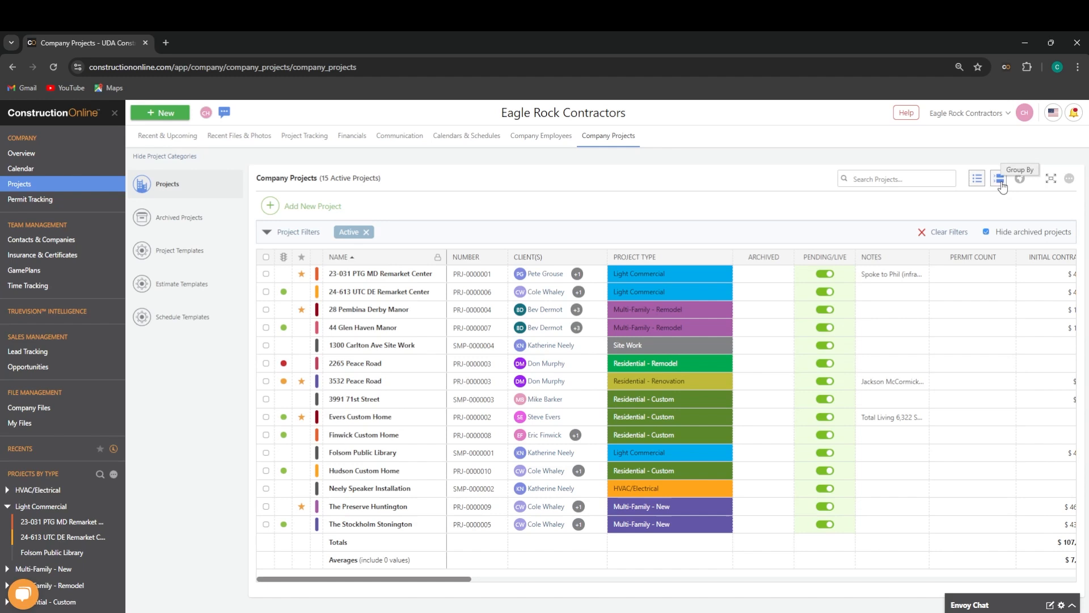
# - Group the company projects by Project Type, add Project Stage as a second grouping level, and review the nested groups
pyautogui.click(1001, 180)
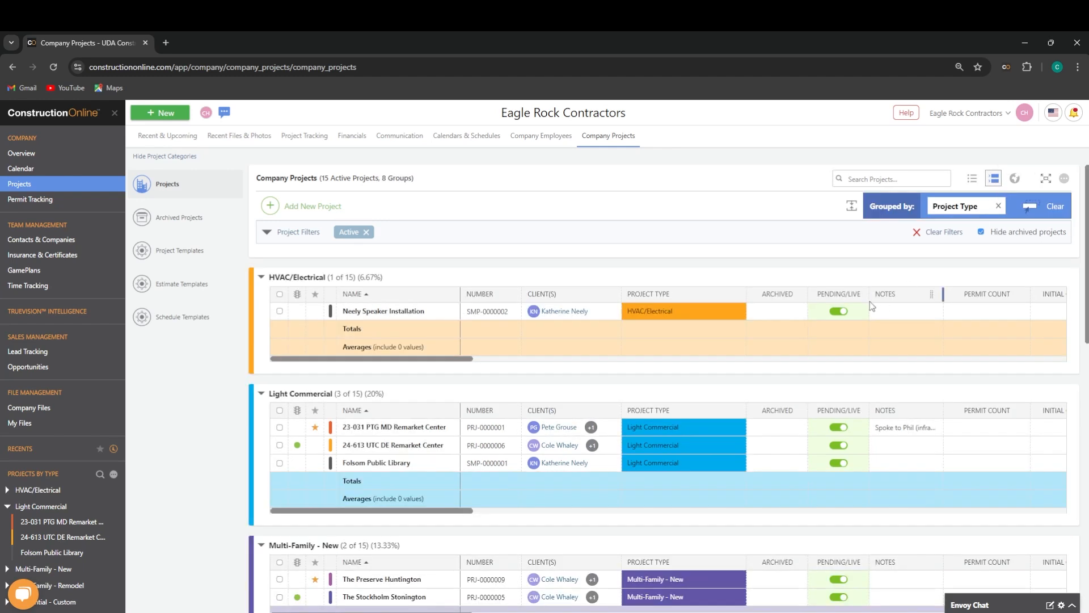
pyautogui.scroll(-1, 842, 299)
pyautogui.scroll(1, 841, 298)
pyautogui.moveTo(449, 359); pyautogui.dragTo(820, 343)
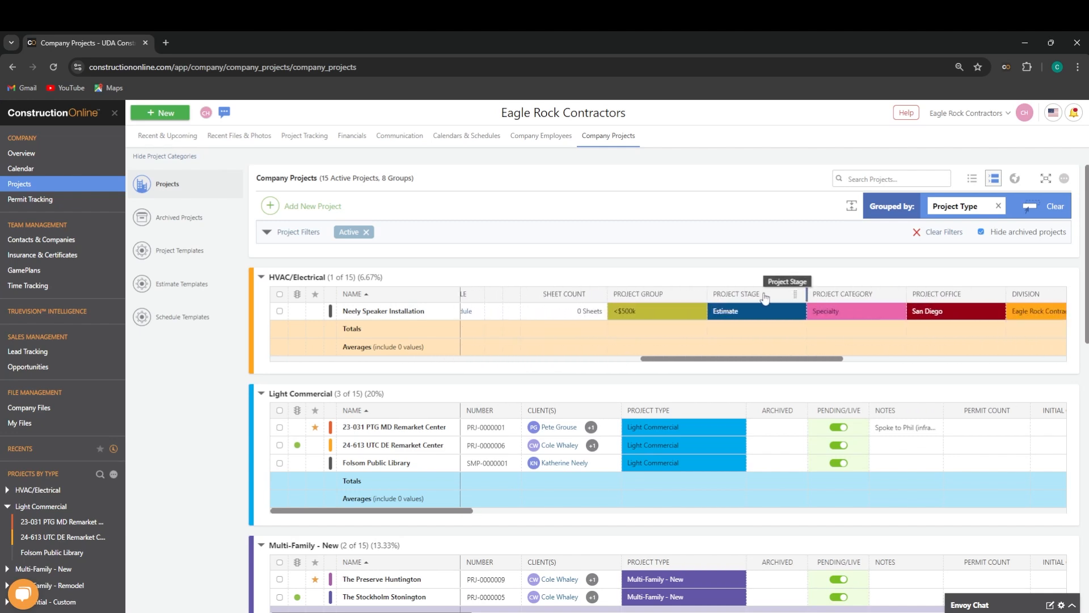
pyautogui.moveTo(765, 297); pyautogui.dragTo(1003, 205)
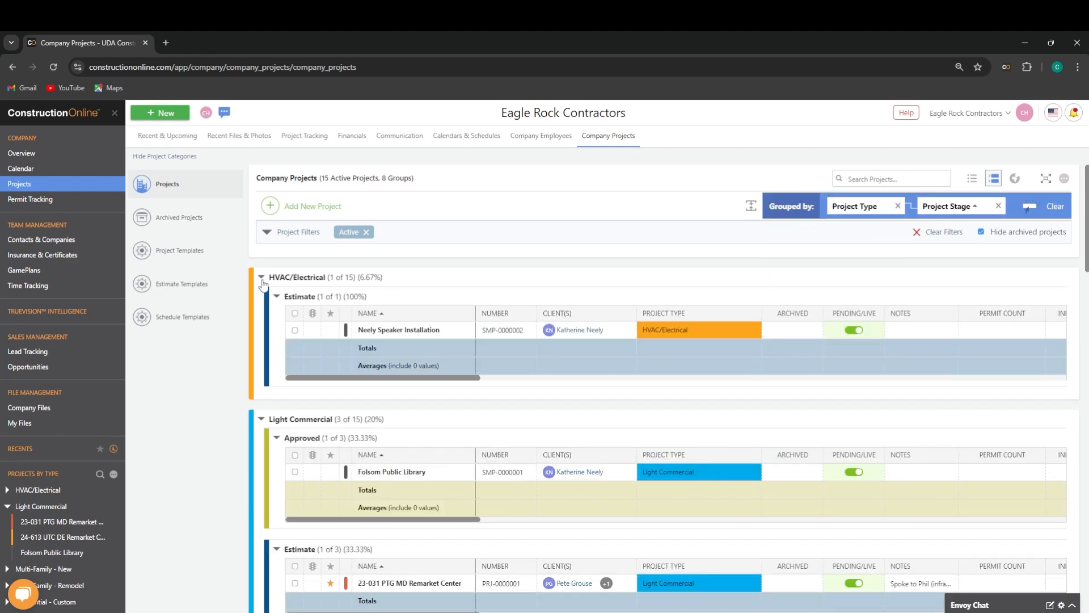
pyautogui.scroll(-1, 263, 284)
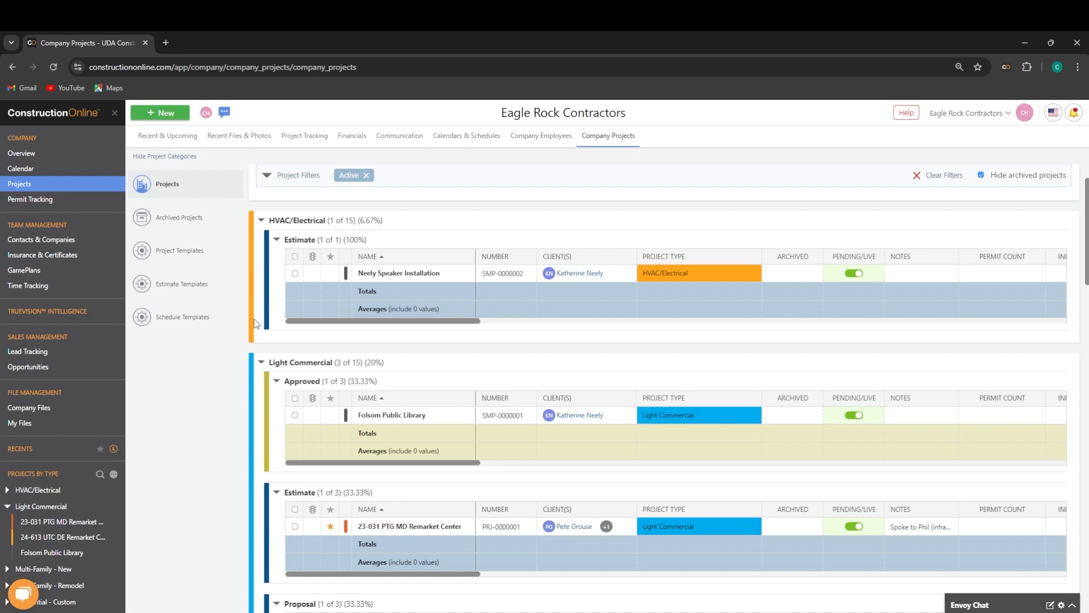
pyautogui.scroll(1, 258, 320)
pyautogui.scroll(-2, 448, 315)
pyautogui.scroll(-1, 380, 355)
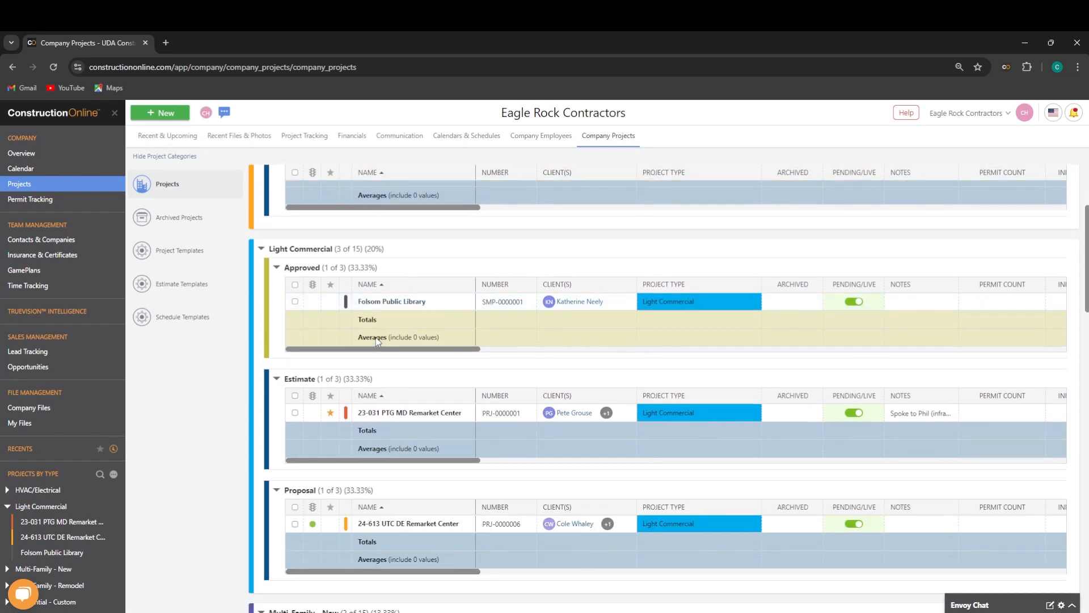
pyautogui.scroll(3, 375, 339)
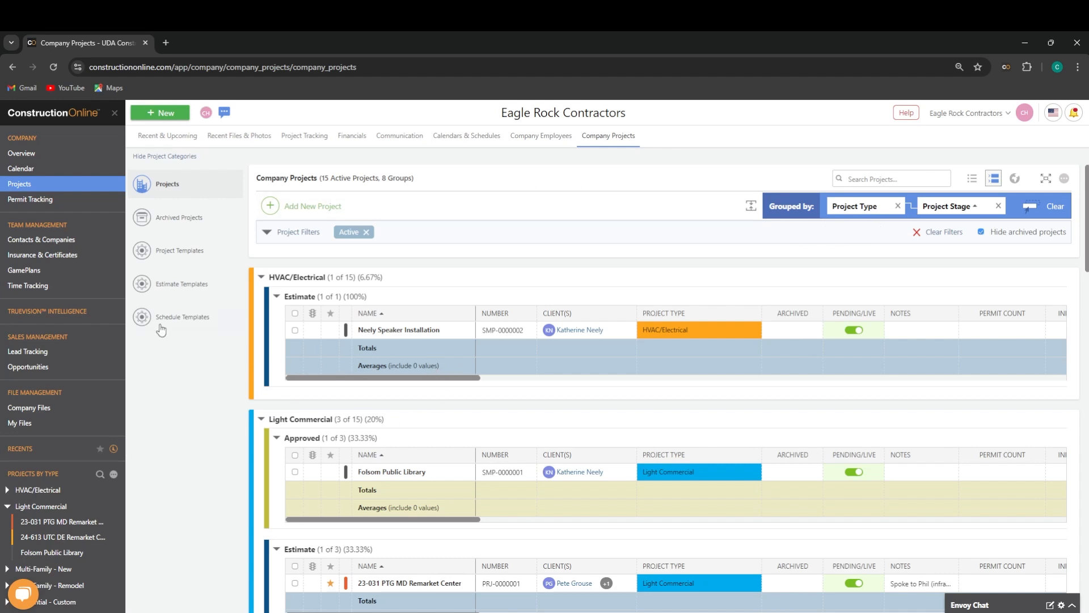
# - Switch the sidebar's Recents section to Favorites and expand the list of favorite projects
pyautogui.scroll(-3, 85, 301)
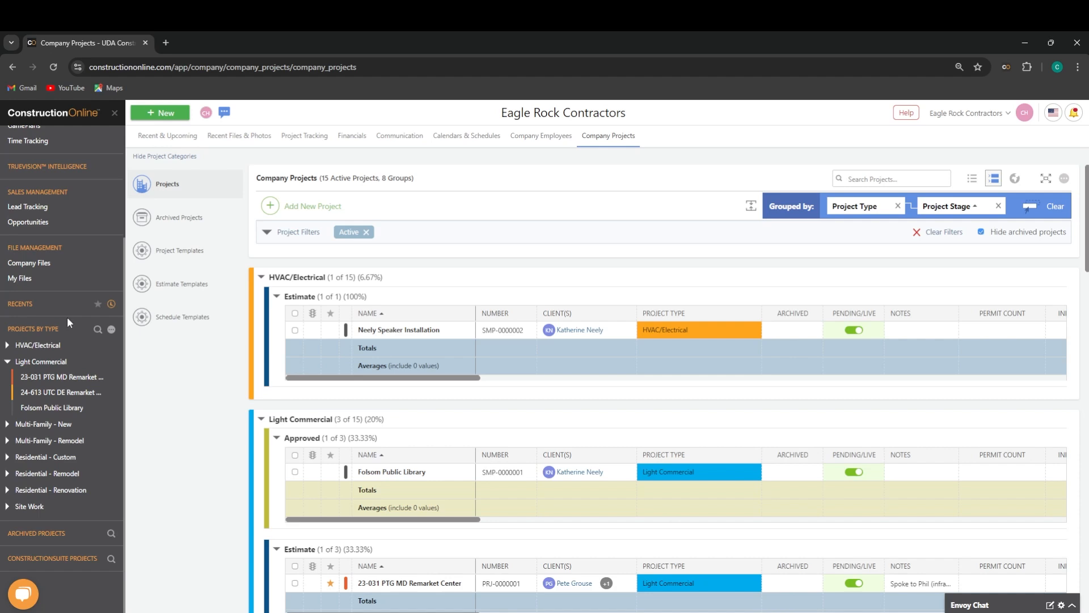
pyautogui.click(99, 304)
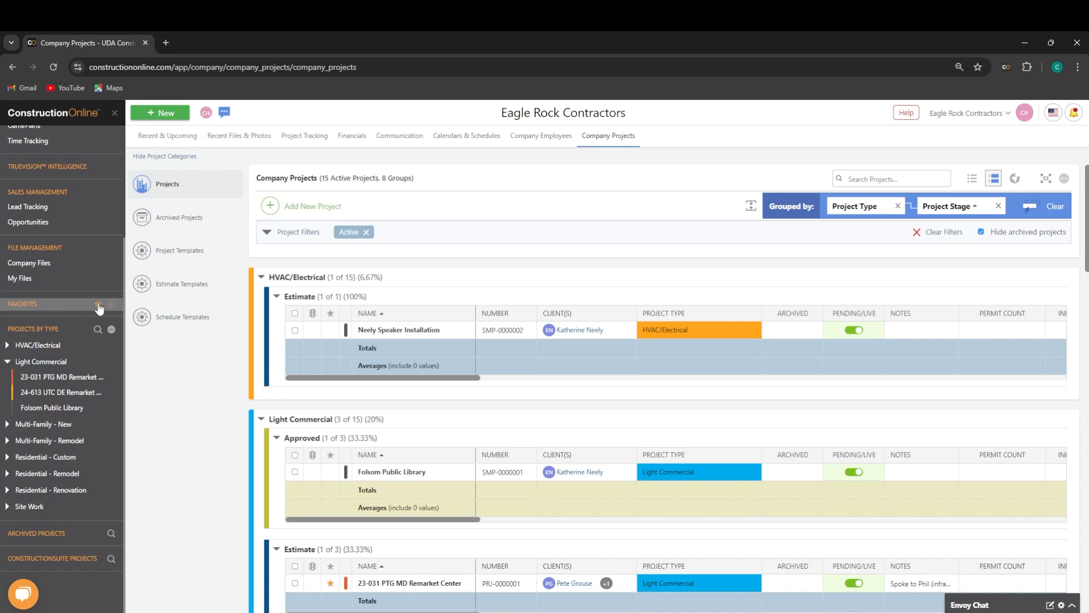
pyautogui.click(76, 307)
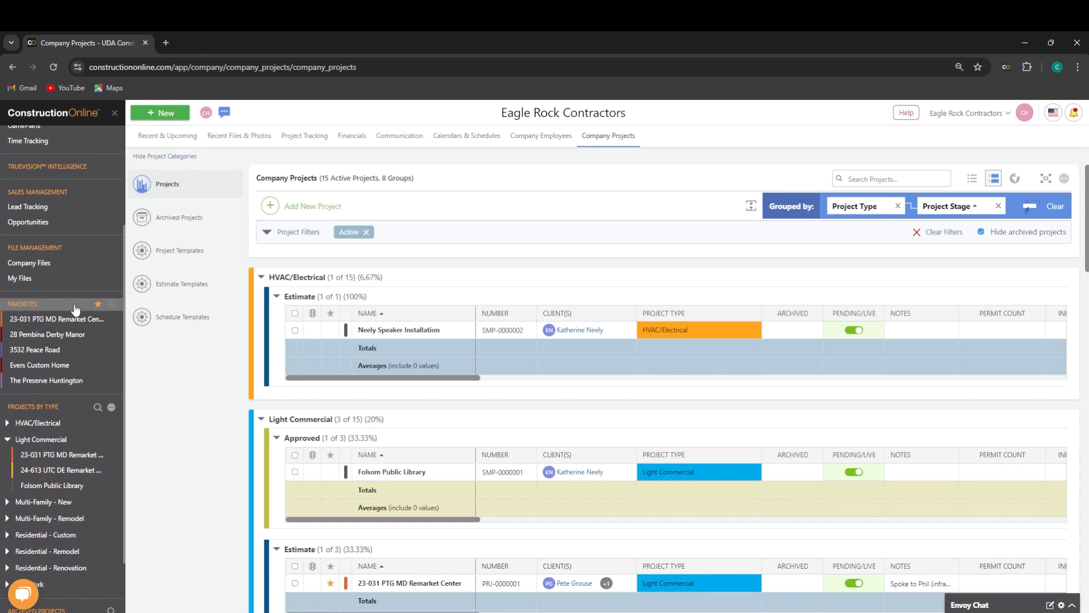
# - Check the favorites options of the two Remarket Center projects and the HVAC/Electrical project, and return the sidebar section to Recents
pyautogui.rightClick(56, 456)
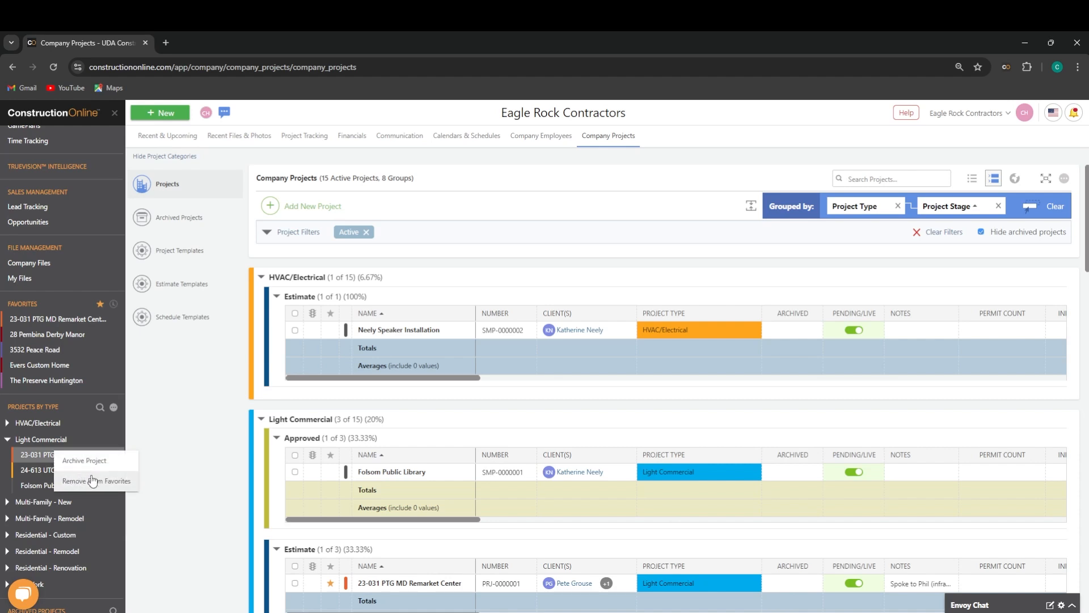
pyautogui.rightClick(37, 471)
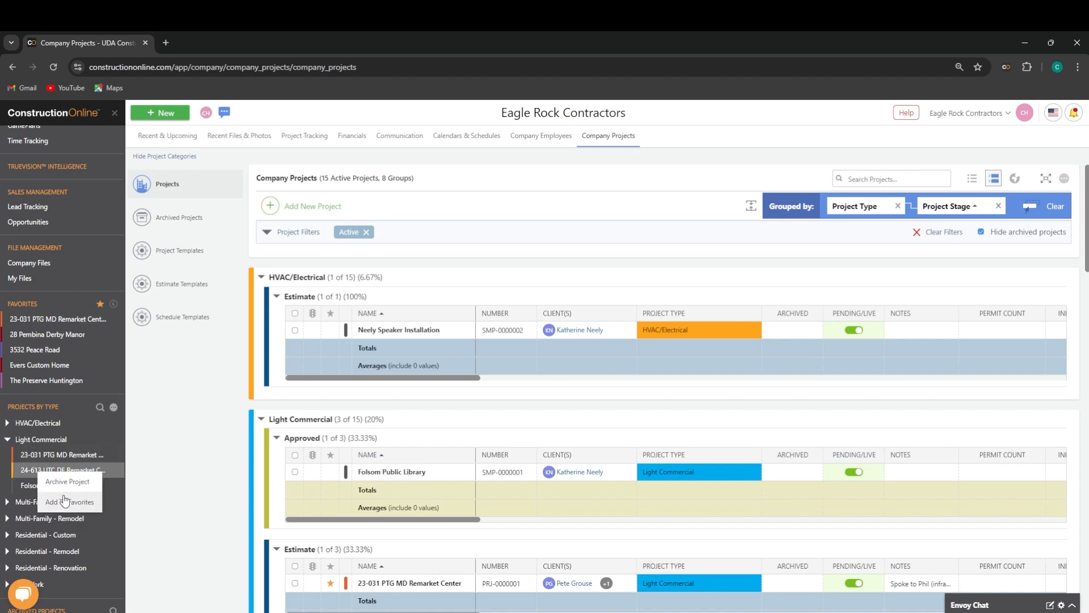
pyautogui.rightClick(401, 332)
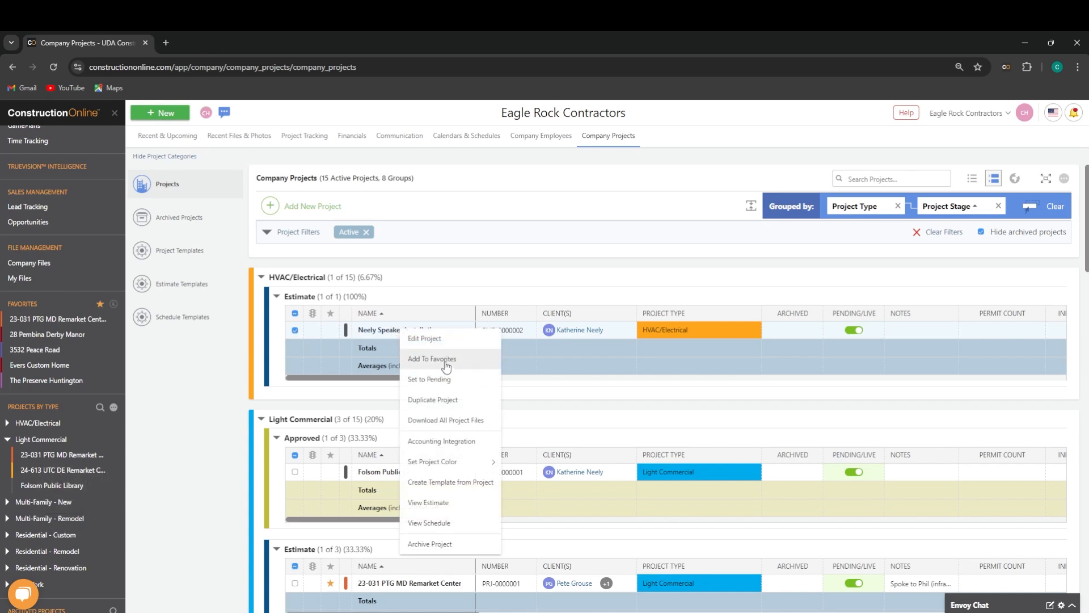
pyautogui.click(113, 306)
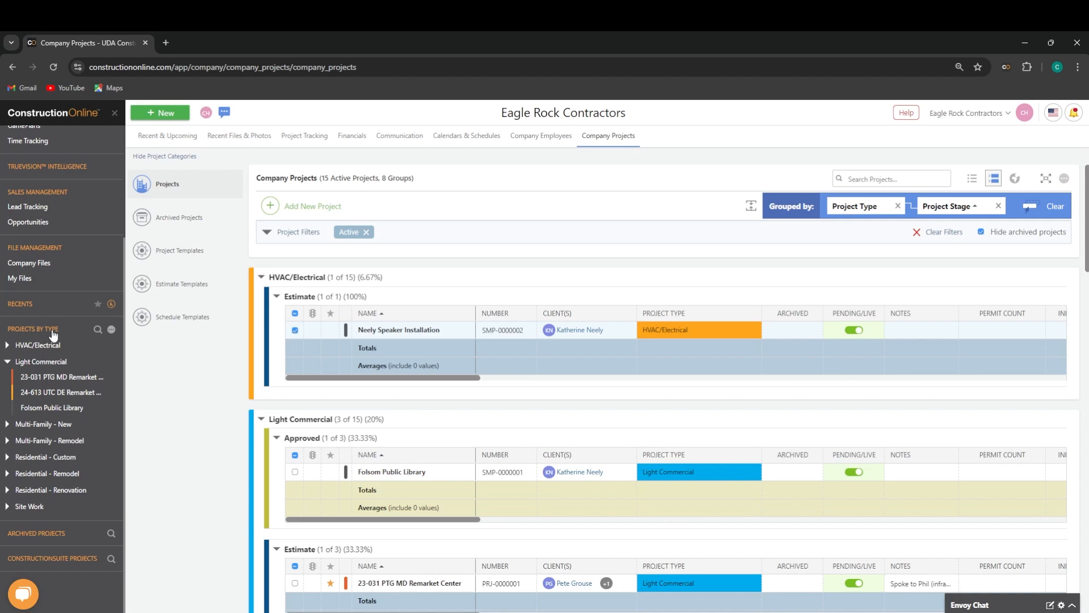
# - Sort the sidebar project list with Group by Project Stage and apply it
pyautogui.click(112, 331)
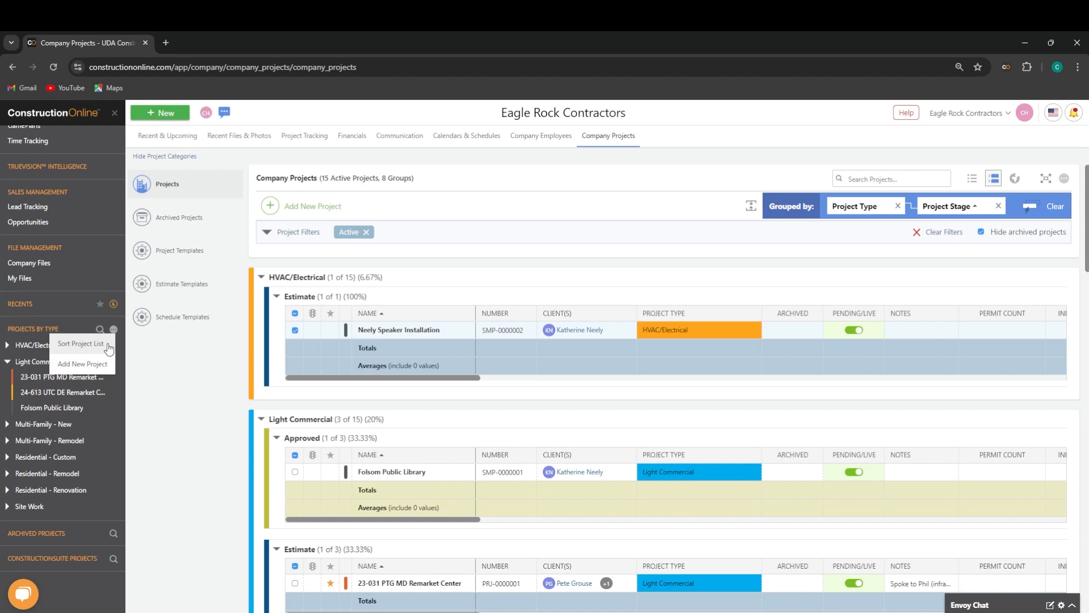
pyautogui.click(108, 345)
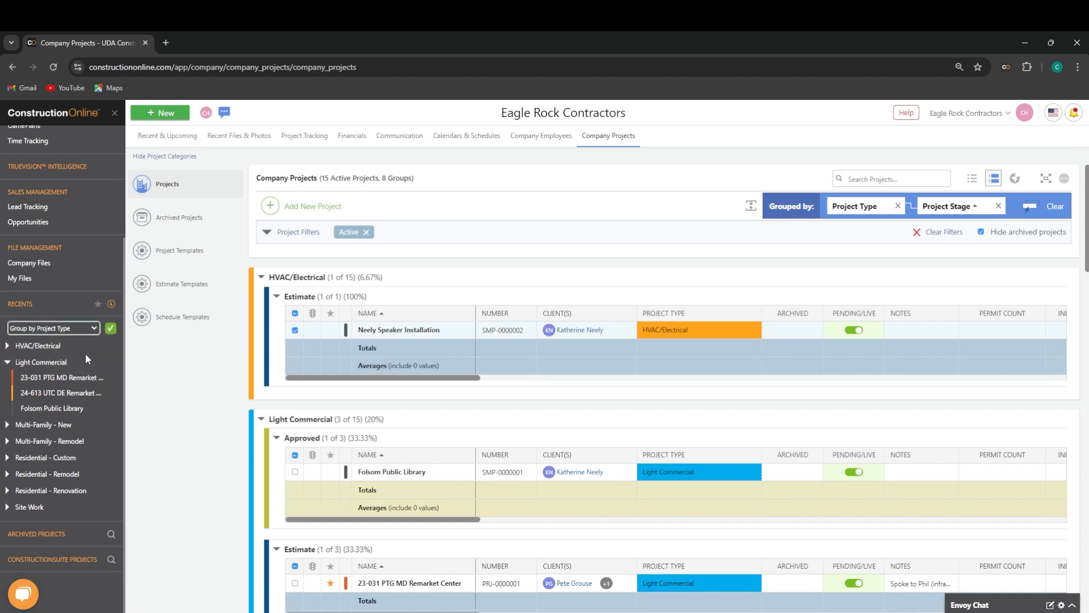
pyautogui.click(80, 383)
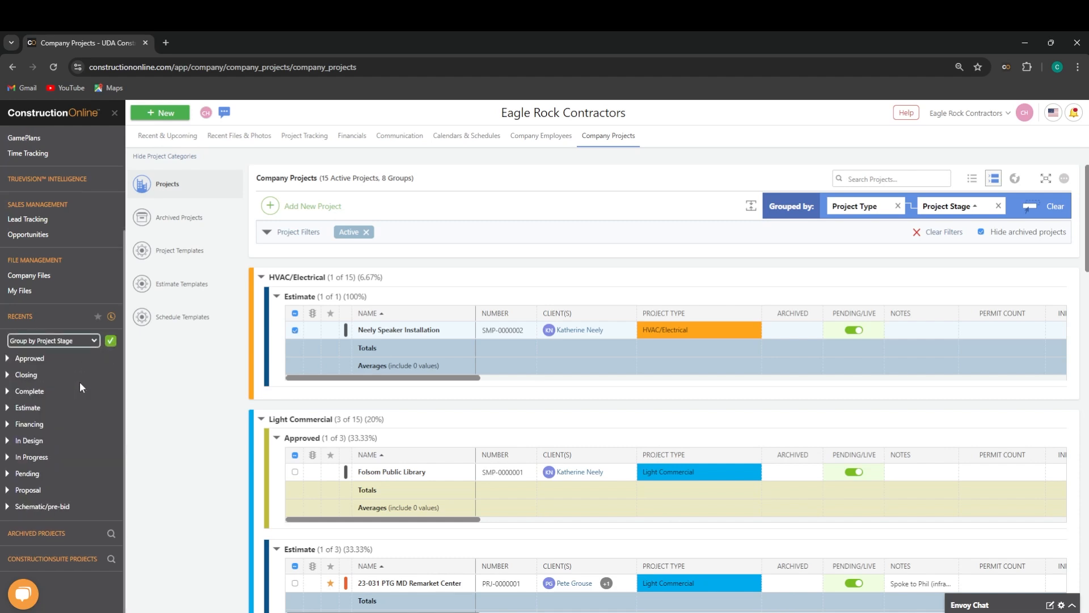
pyautogui.click(109, 344)
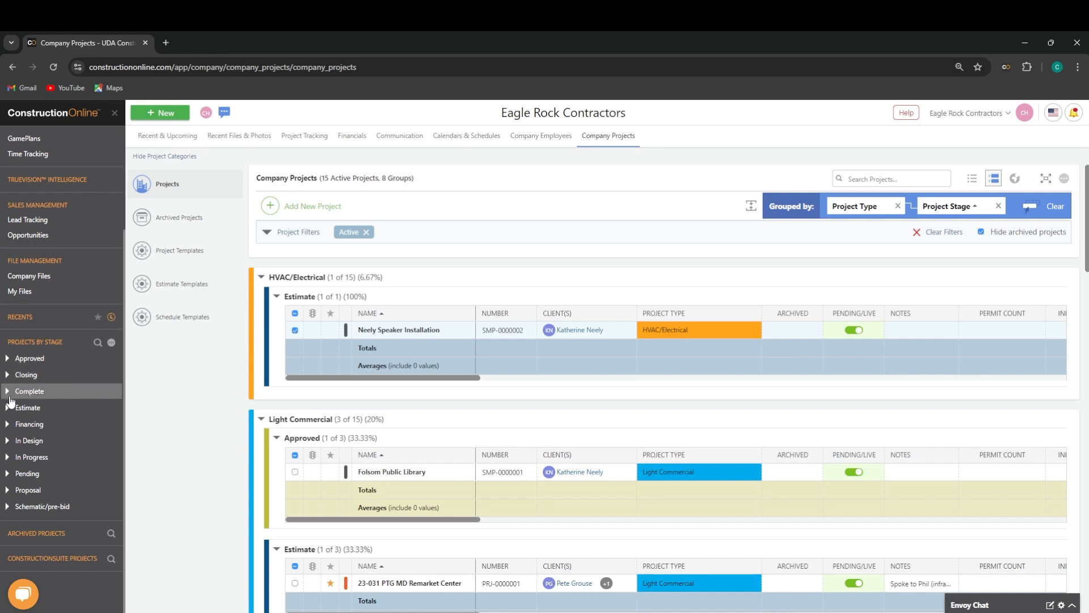
# - Set the sidebar project list back to Group by Project Type and apply it
pyautogui.click(112, 342)
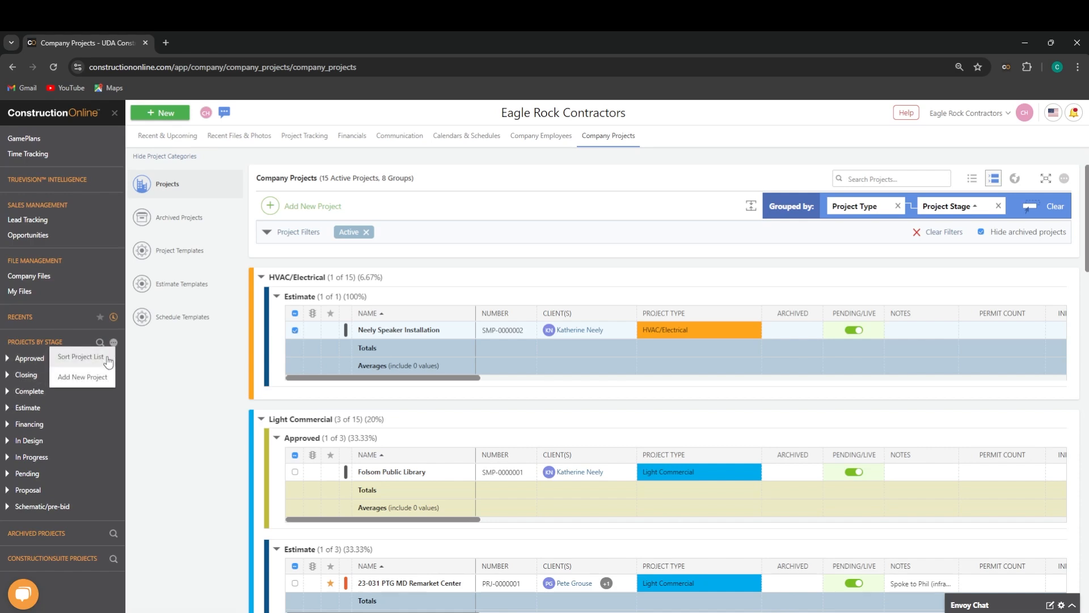
pyautogui.click(107, 360)
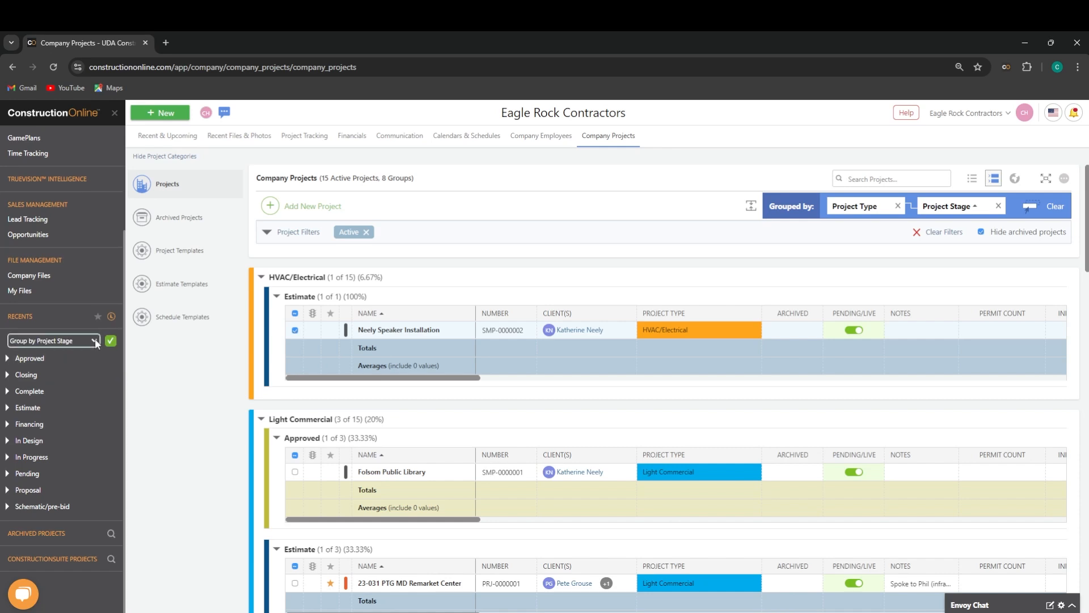
pyautogui.click(78, 370)
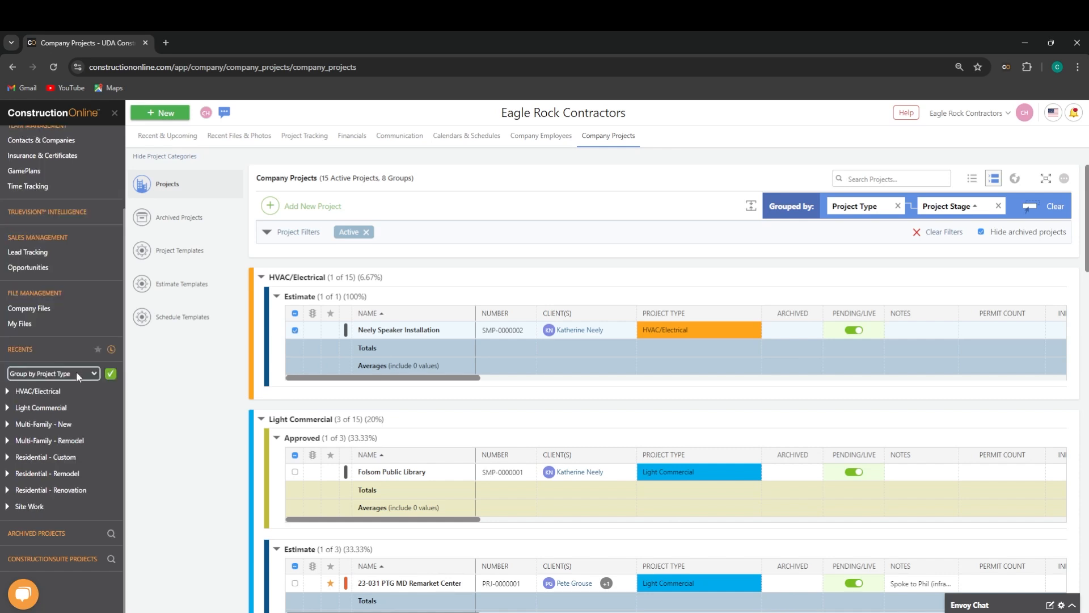
pyautogui.click(110, 375)
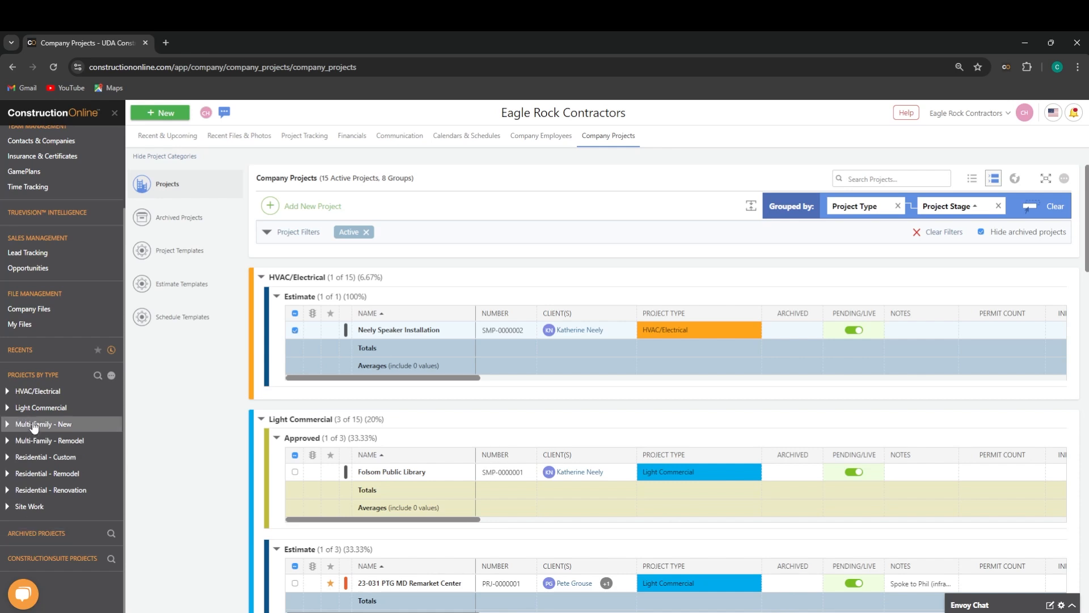
# - Archive the speaker installation project in the sidebar's HVAC/Electrical group and reactivate it from the archived projects
pyautogui.click(33, 391)
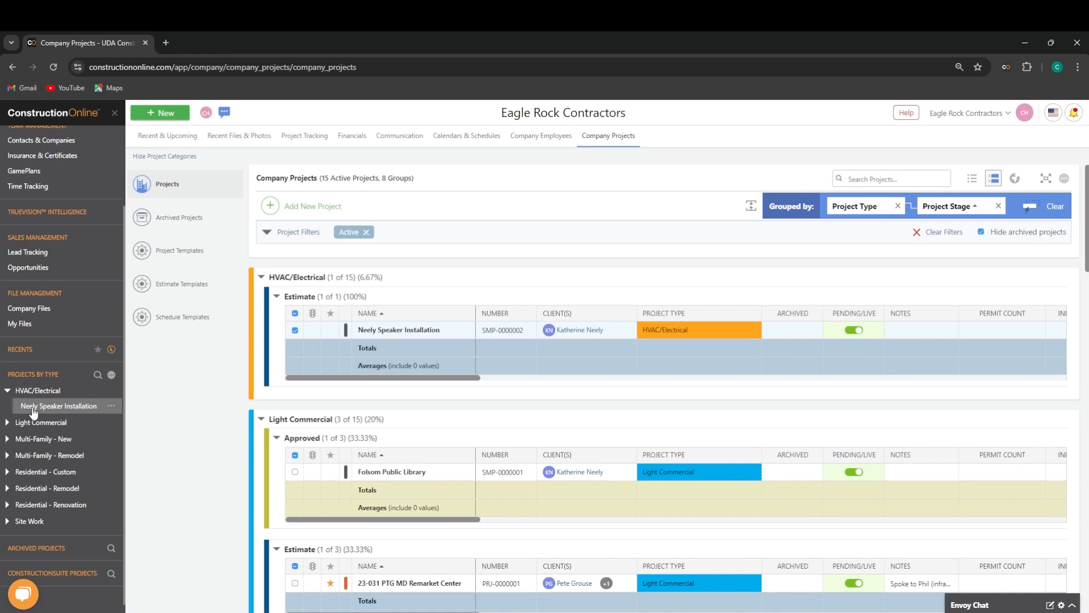
pyautogui.rightClick(32, 411)
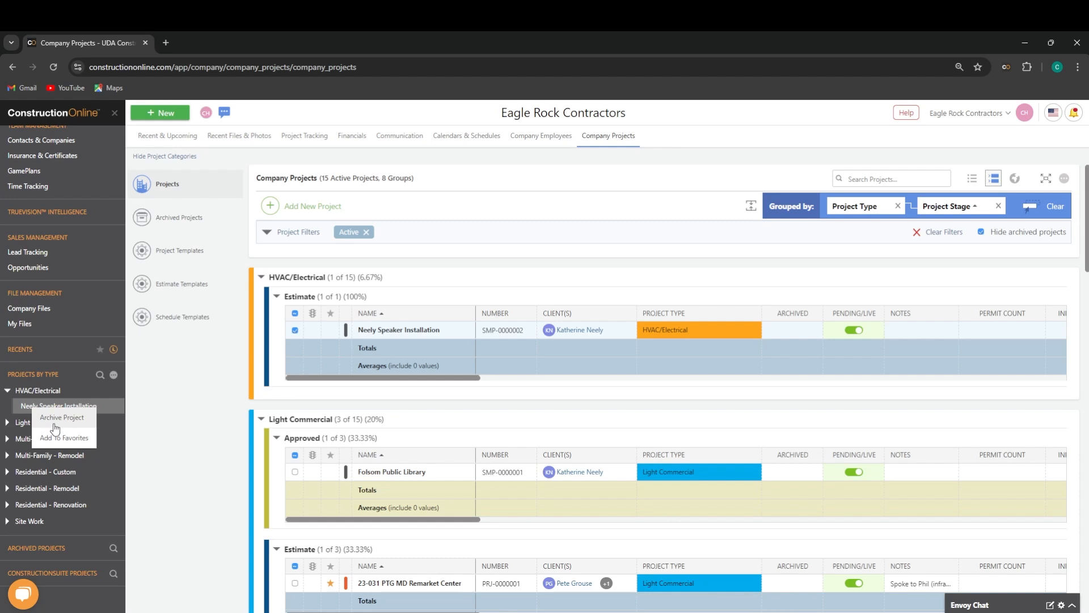
pyautogui.click(55, 427)
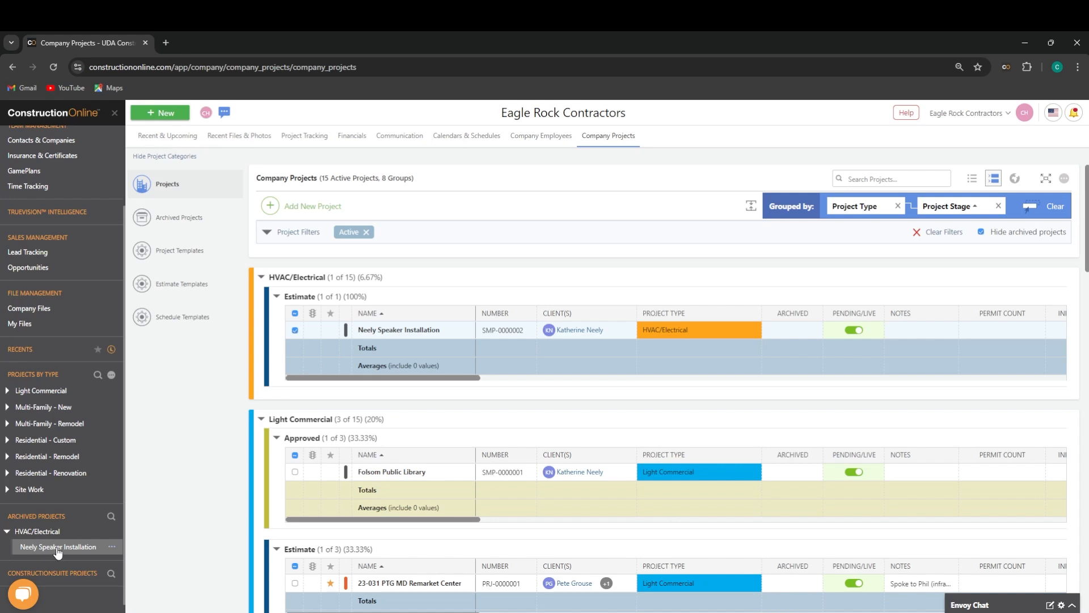
pyautogui.rightClick(57, 551)
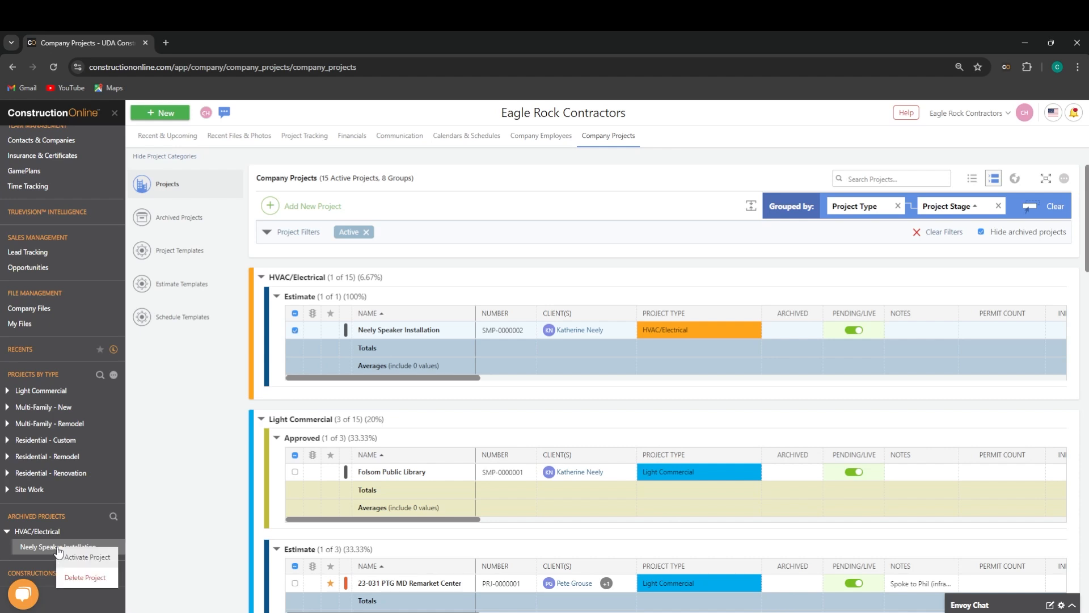
pyautogui.click(88, 562)
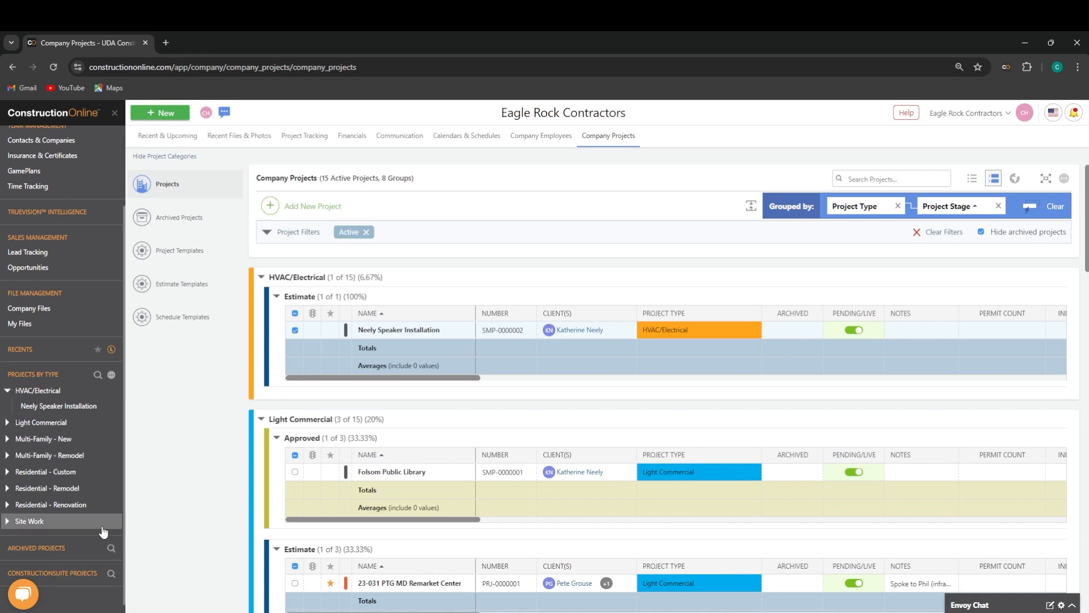